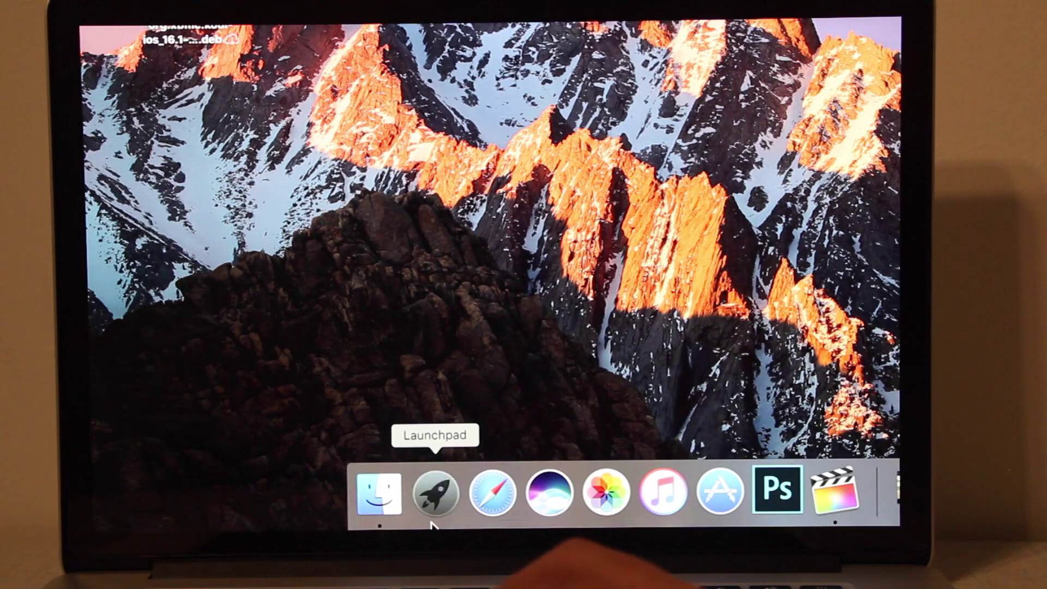
- Launch Cydia Impactor from the phones folder in Launchpad
click(433, 498)
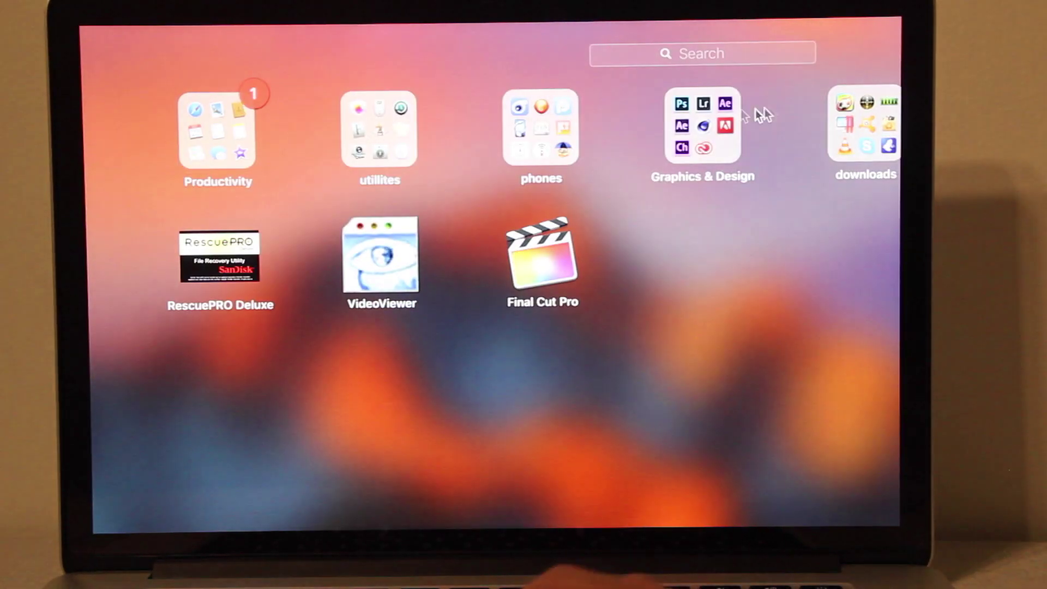
click(540, 130)
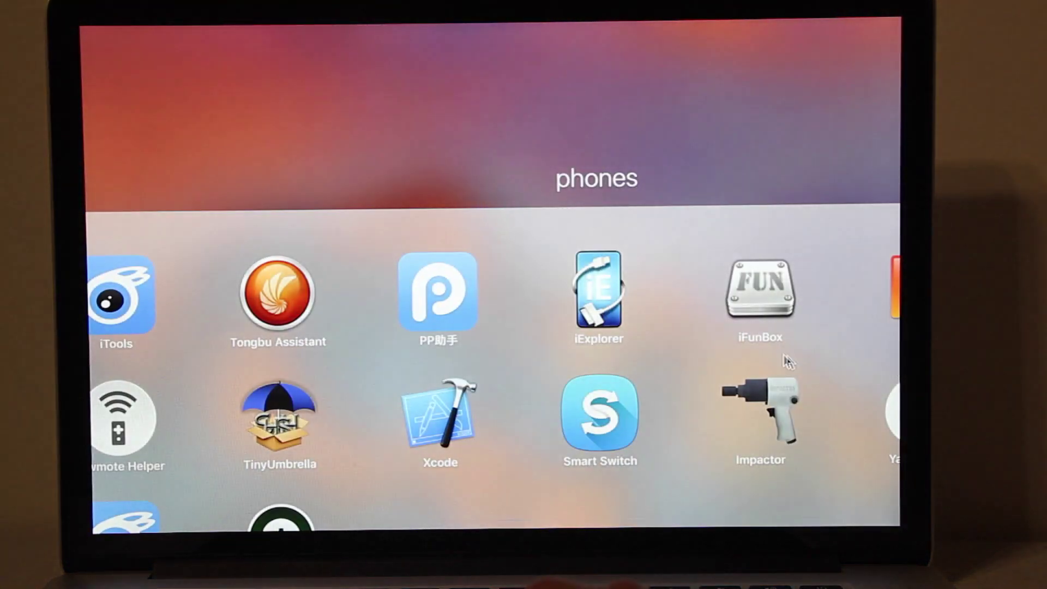
click(763, 383)
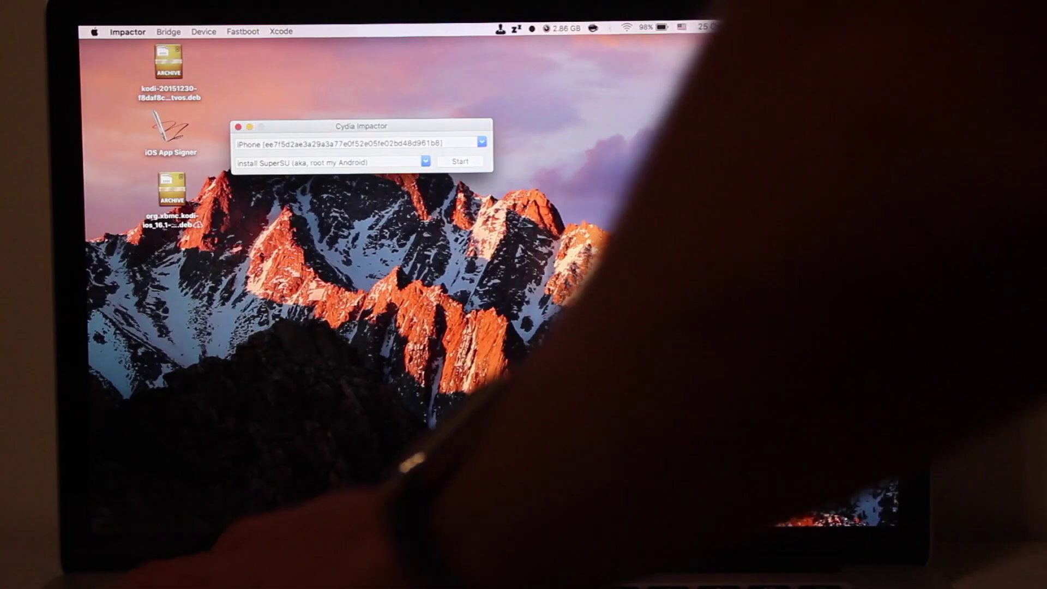
- Select the Spotify .ipa file on the desktop next to the Impactor window
click(806, 148)
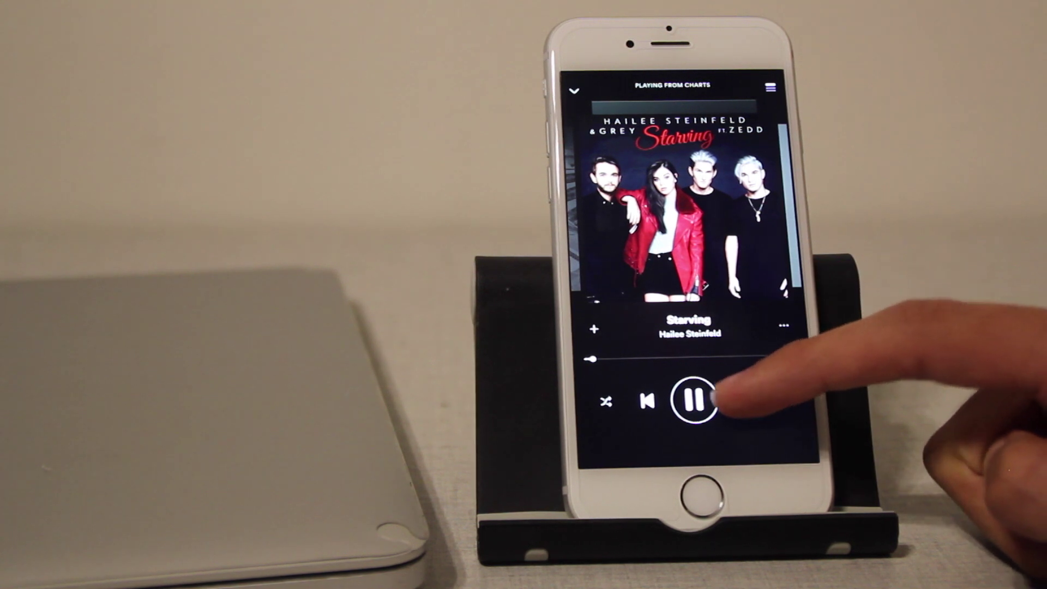
- Skip eight chart tracks in a row with Next, then swipe the album art to reach Ride
click(740, 402)
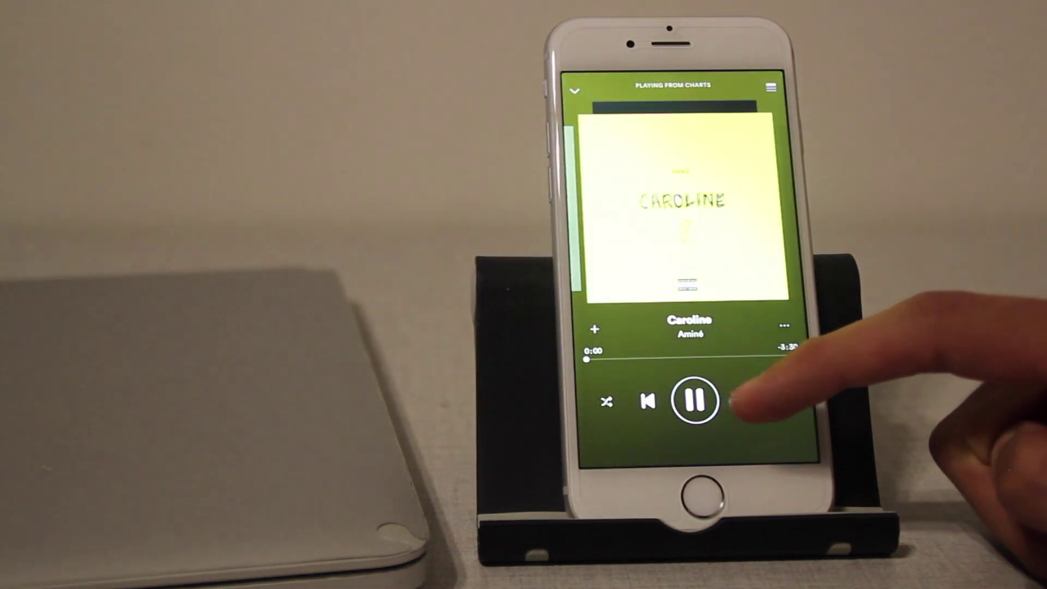
click(740, 402)
click(740, 401)
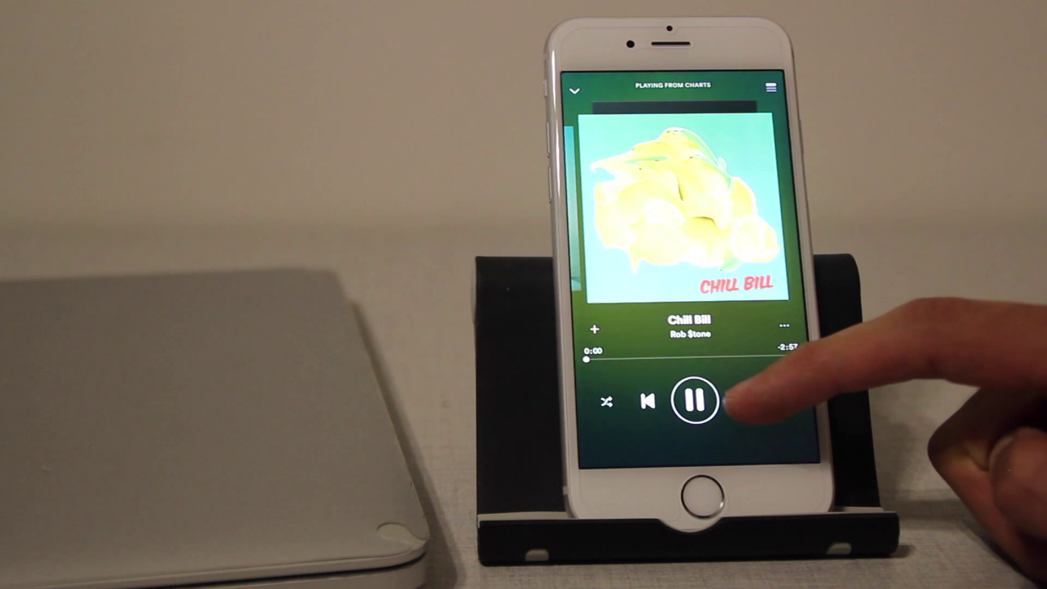
click(740, 401)
click(741, 402)
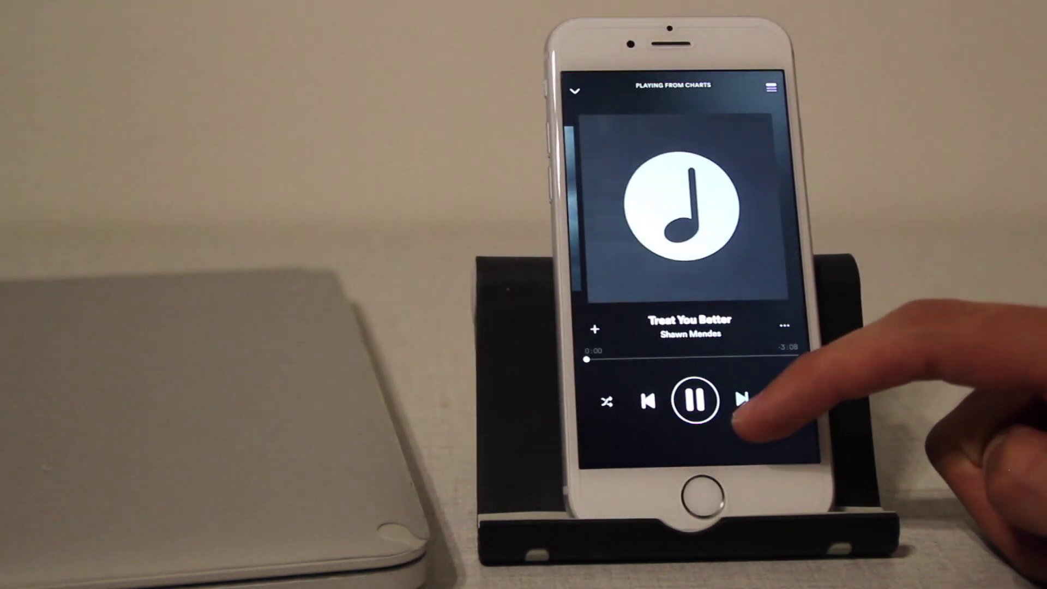
click(740, 401)
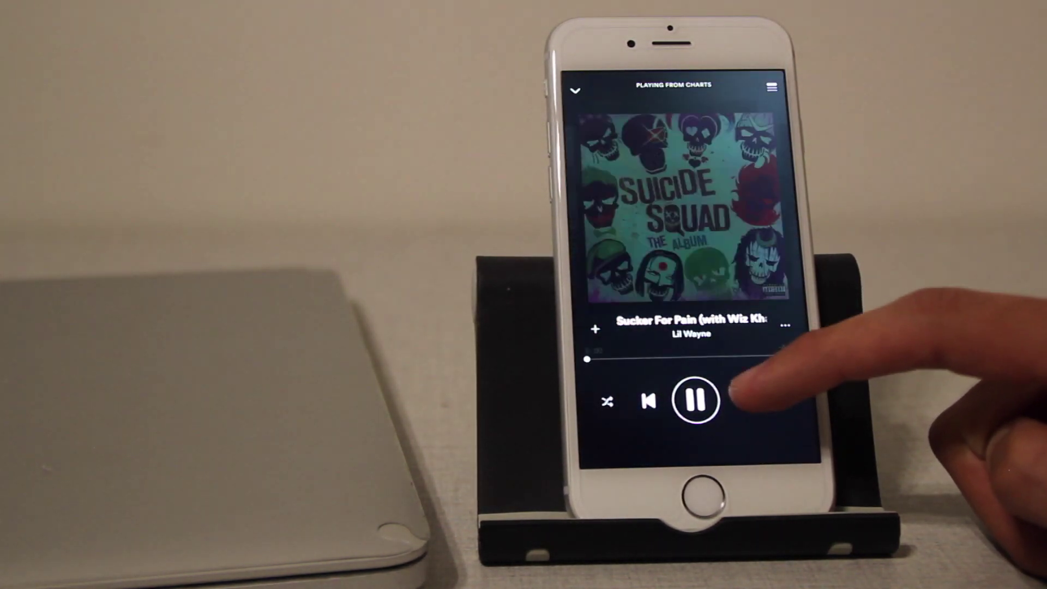
click(741, 401)
click(740, 401)
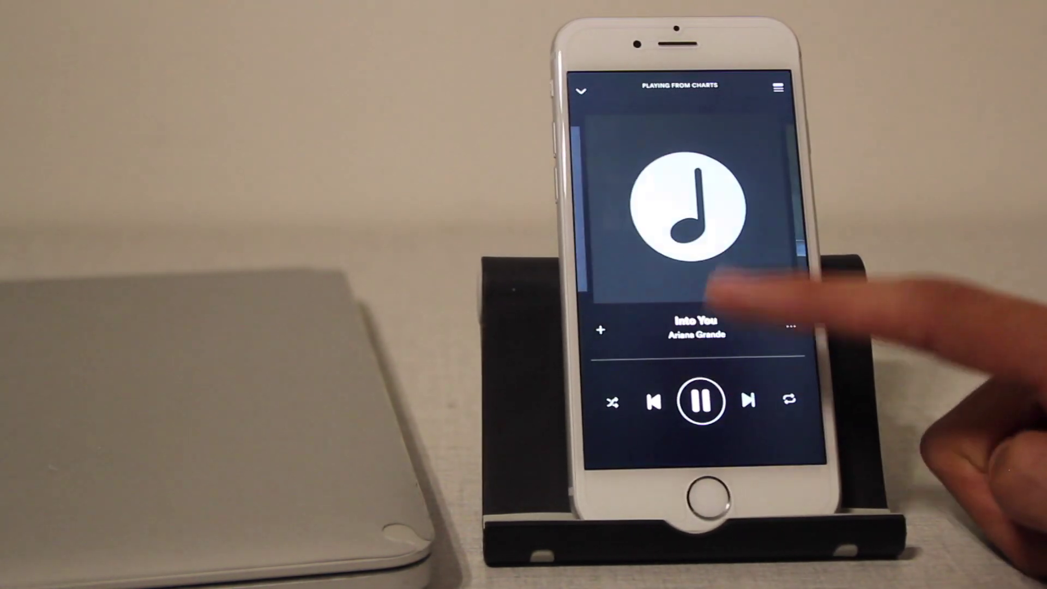
drag(785, 246, 680, 245)
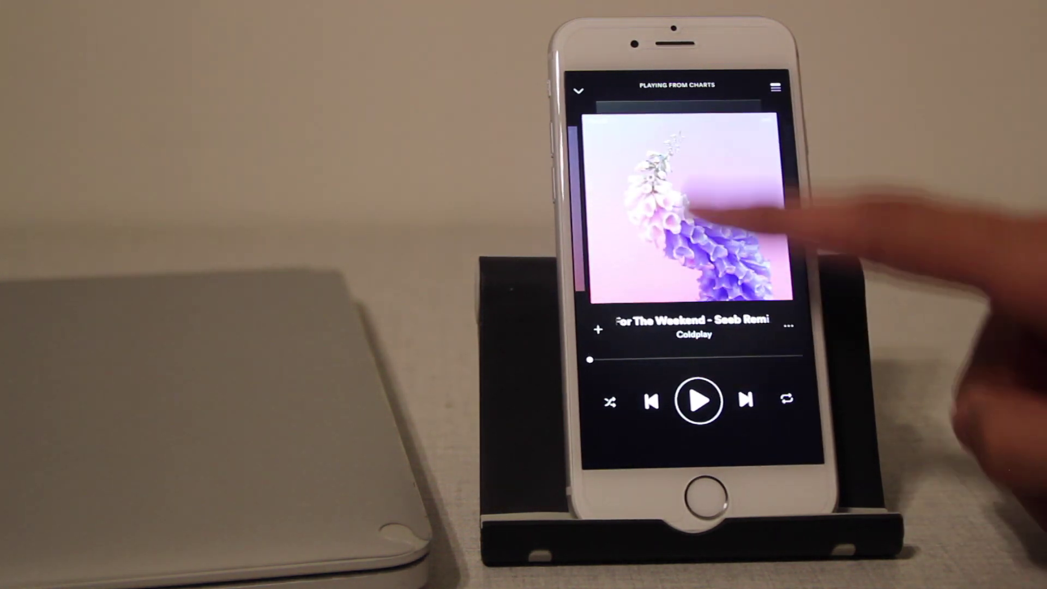
- Open Behind the Lyrics, then collapse Now Playing to the Top 50 list, reopening and closing it once
click(711, 184)
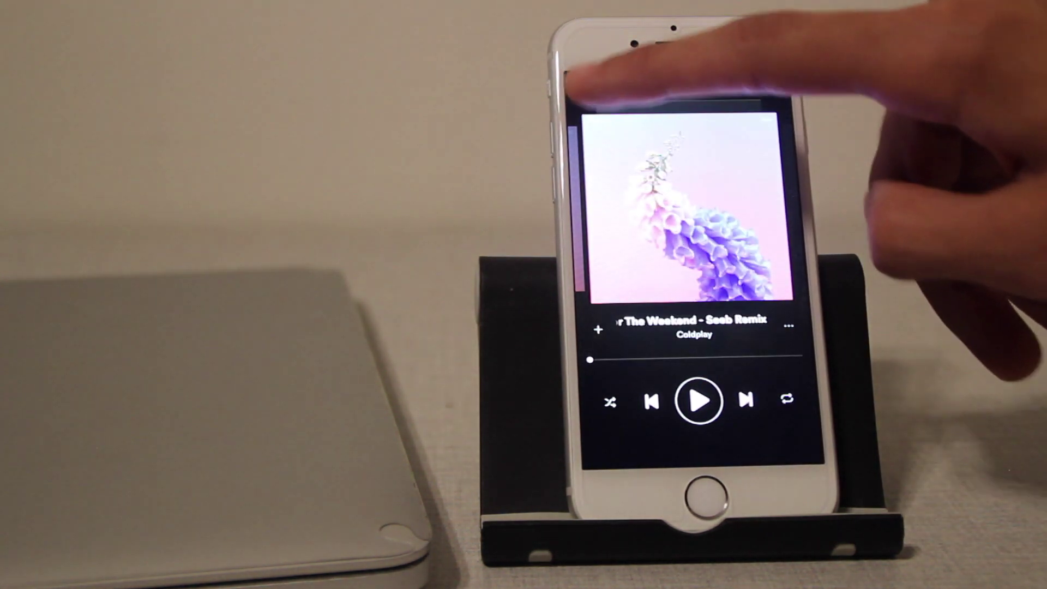
click(578, 90)
scroll(702, 237, down, 10)
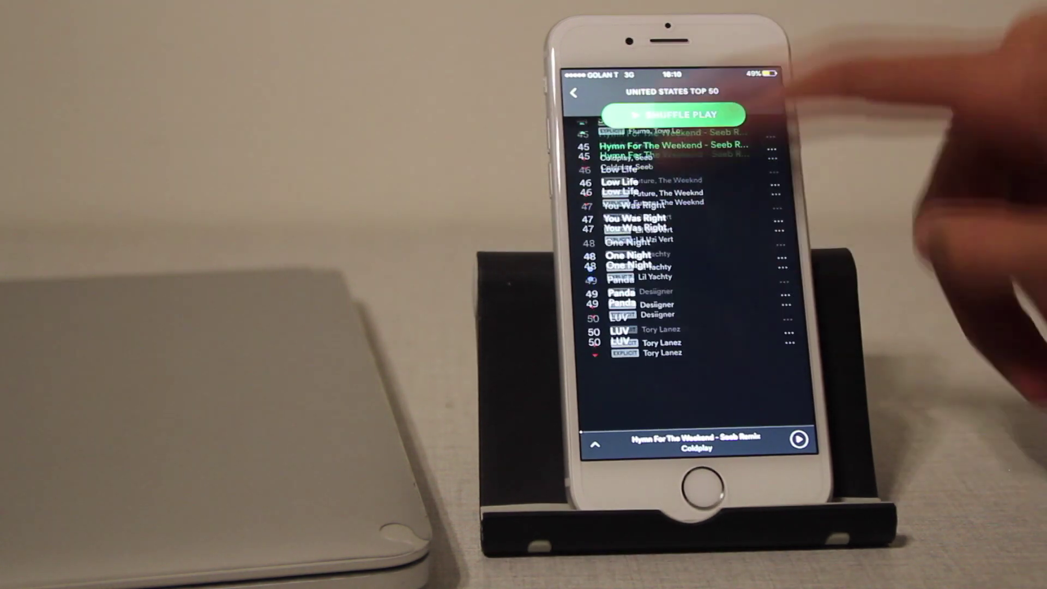
scroll(720, 328, up, 10)
click(687, 442)
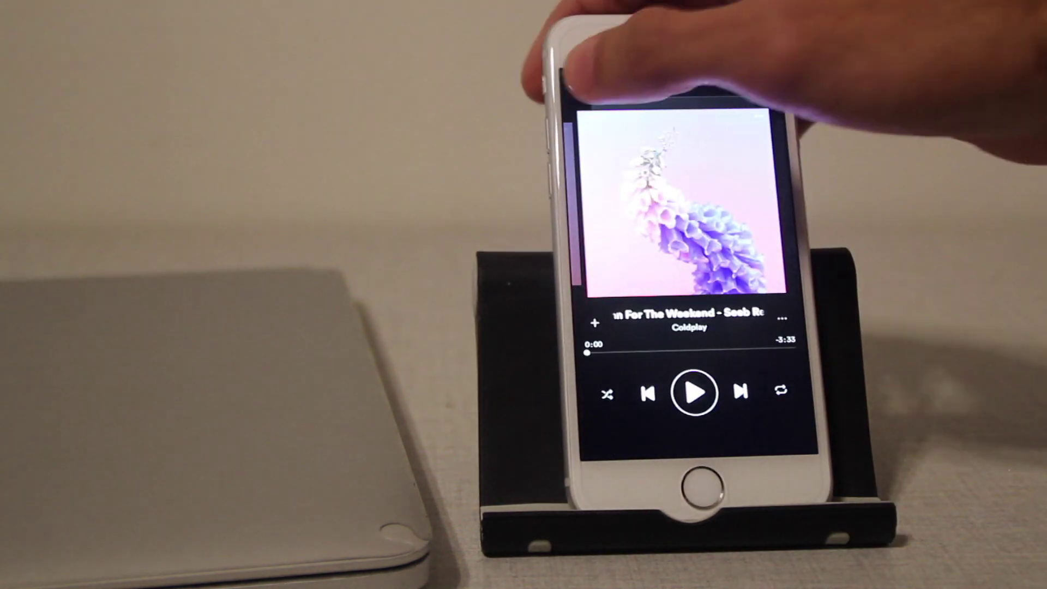
click(572, 66)
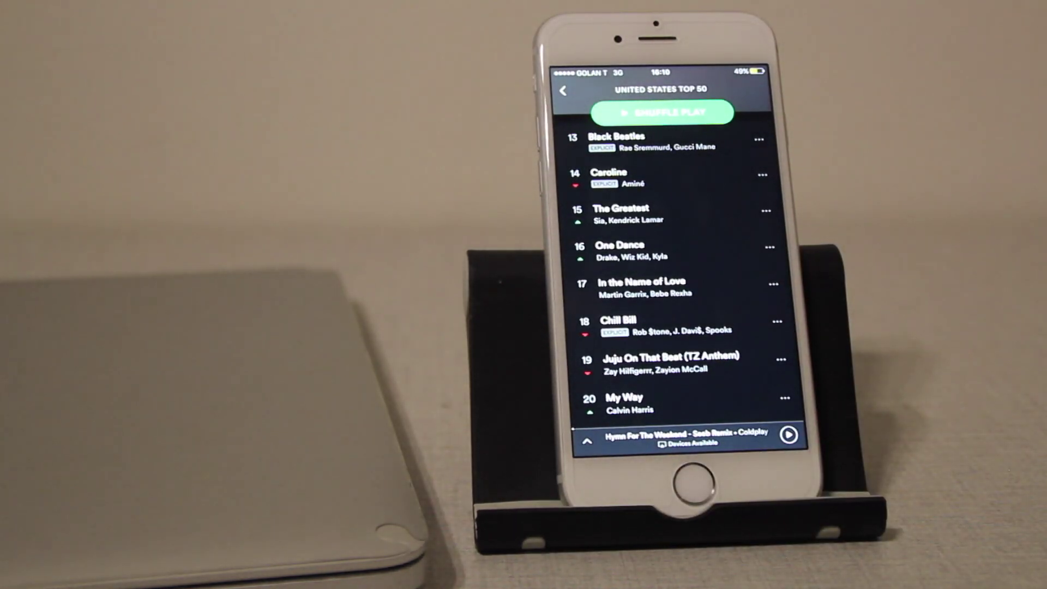